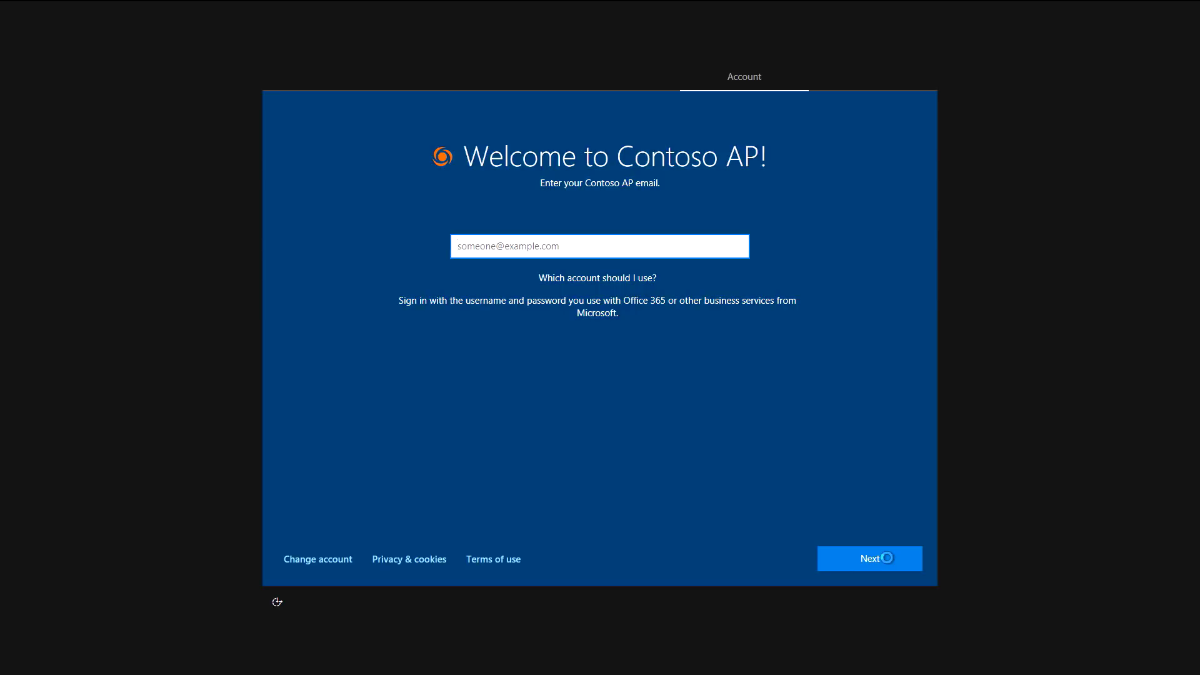
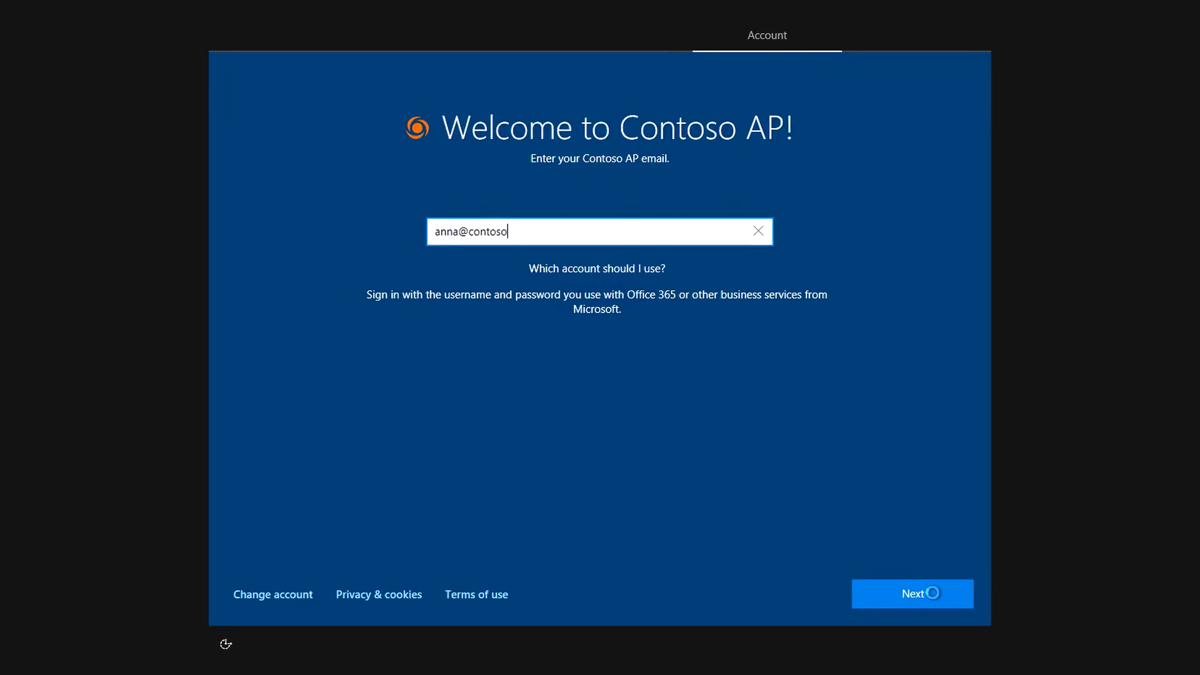
Sign in with the Contoso AP work email, then expand Device setup details on the enrollment status screen
click(933, 593)
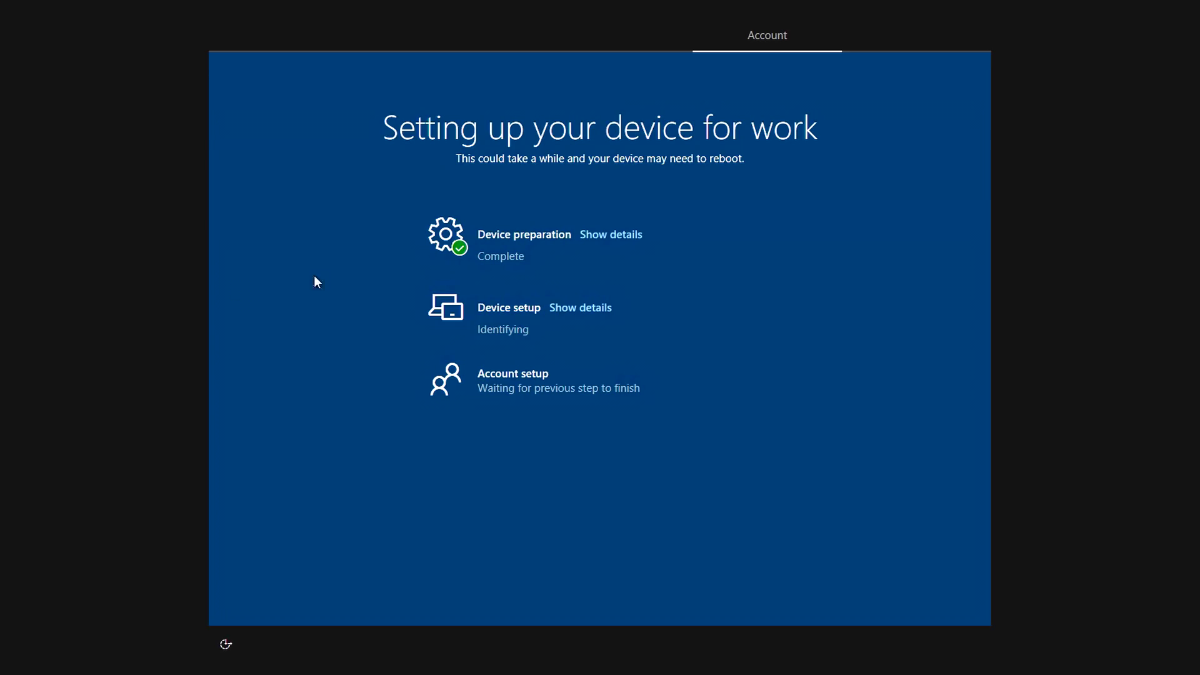
click(566, 309)
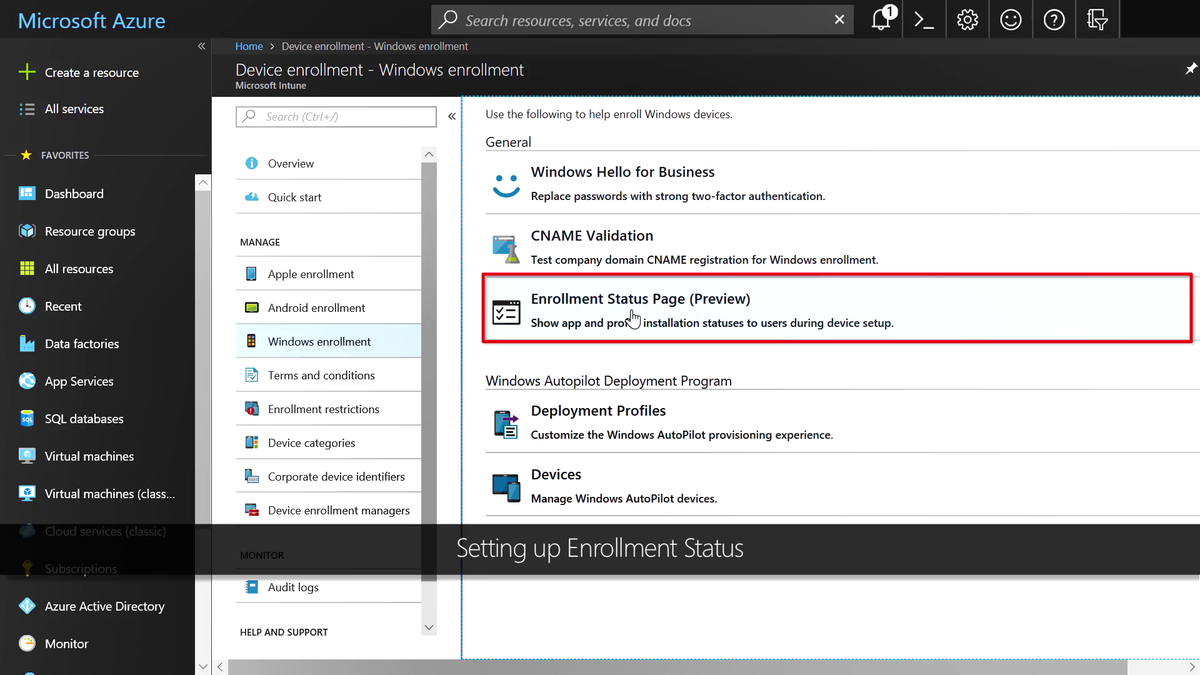
In the Default enrollment status profile, set progress, block, reset, use-on-error, custom message and log collection to Yes
click(633, 319)
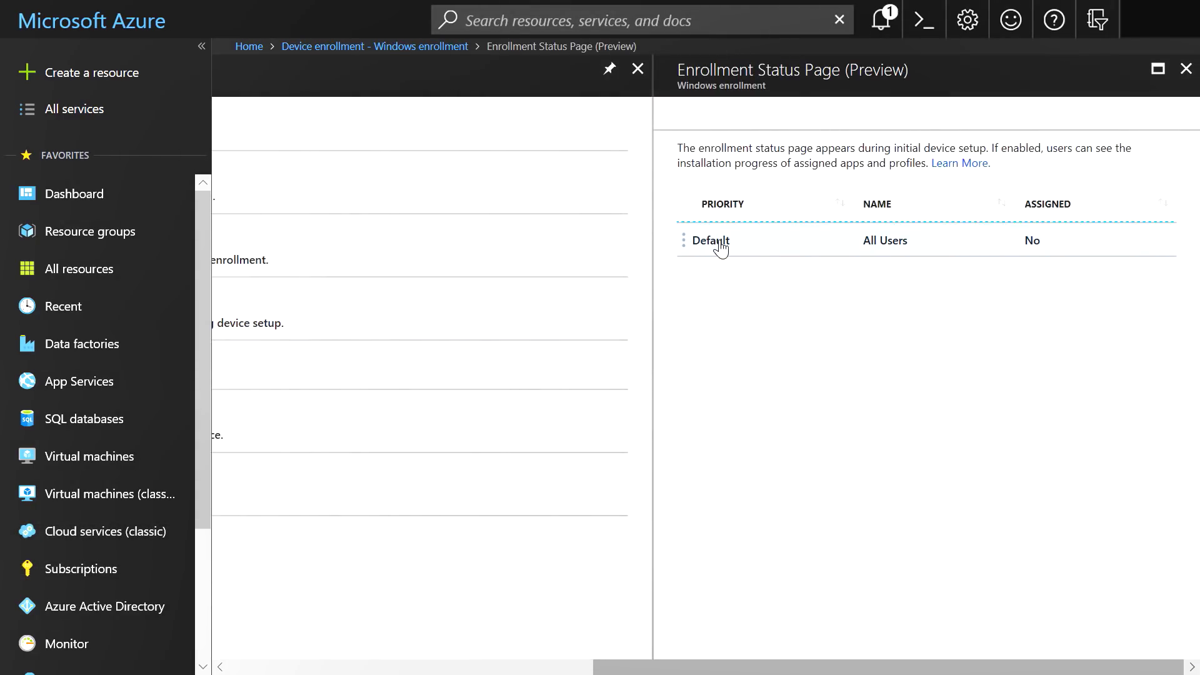
click(721, 248)
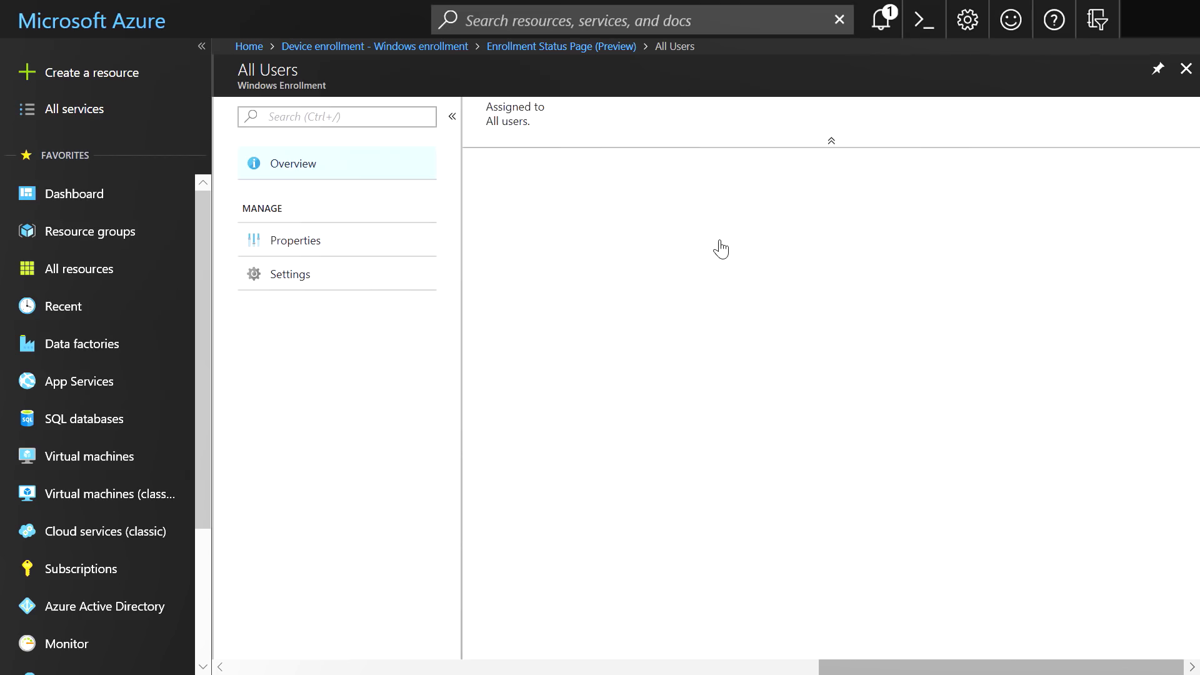
click(377, 283)
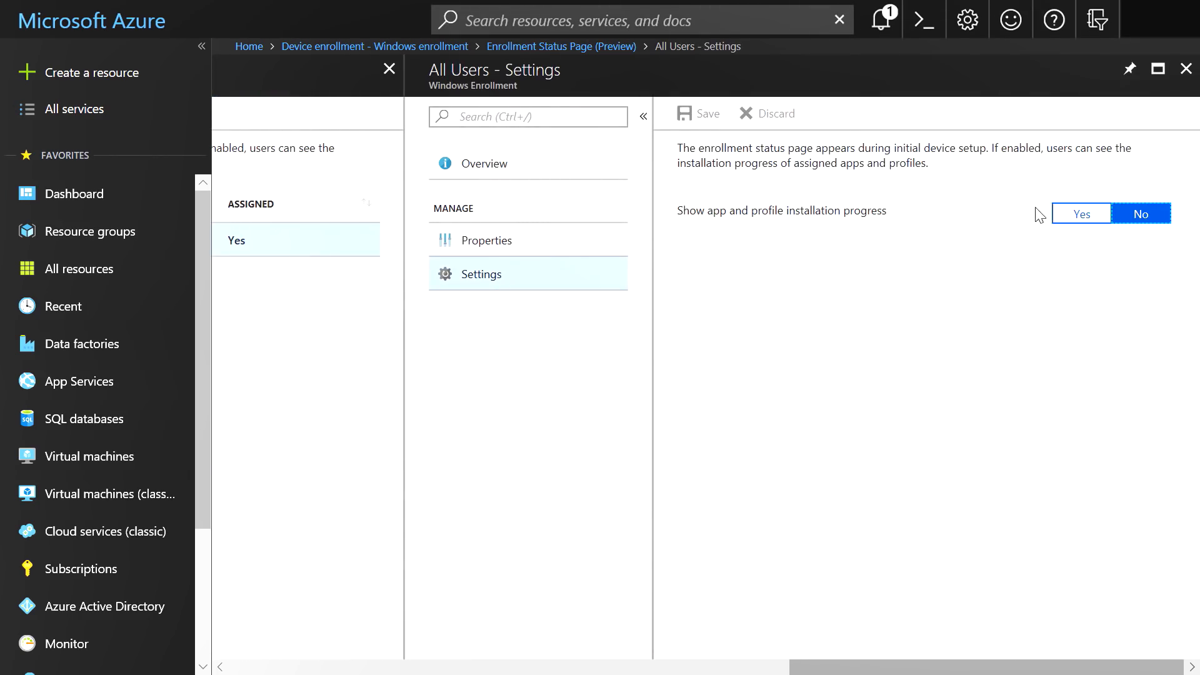
click(1062, 220)
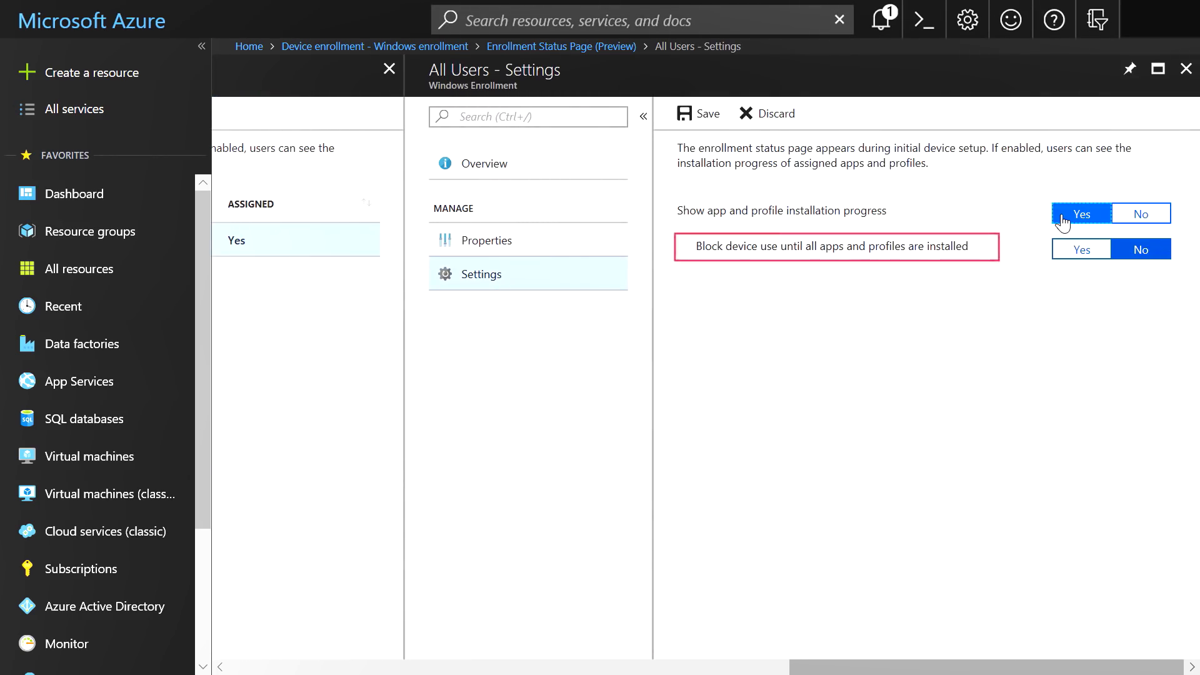
click(1074, 252)
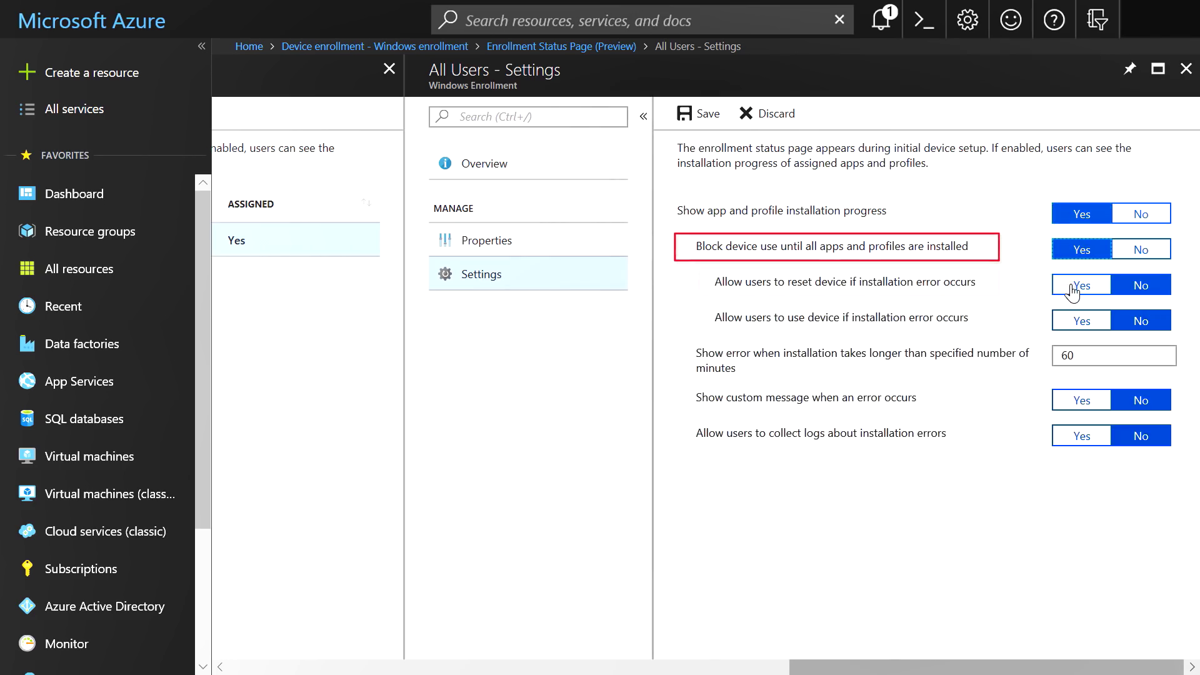
click(1076, 286)
click(1072, 321)
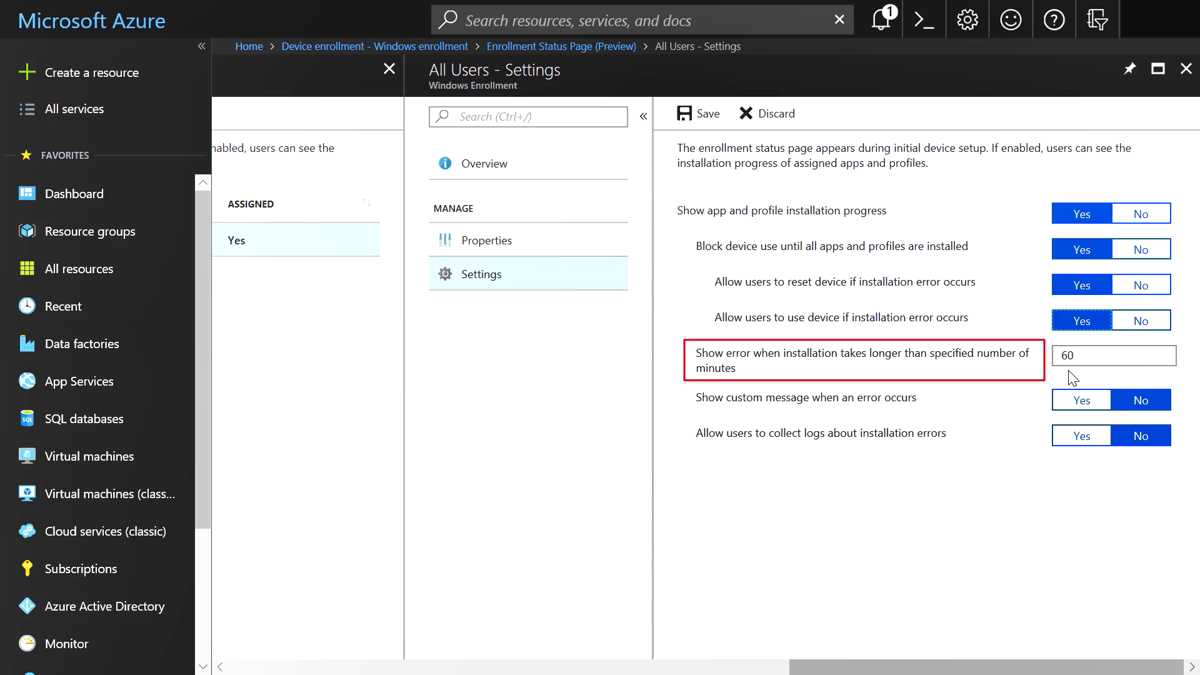
click(1073, 403)
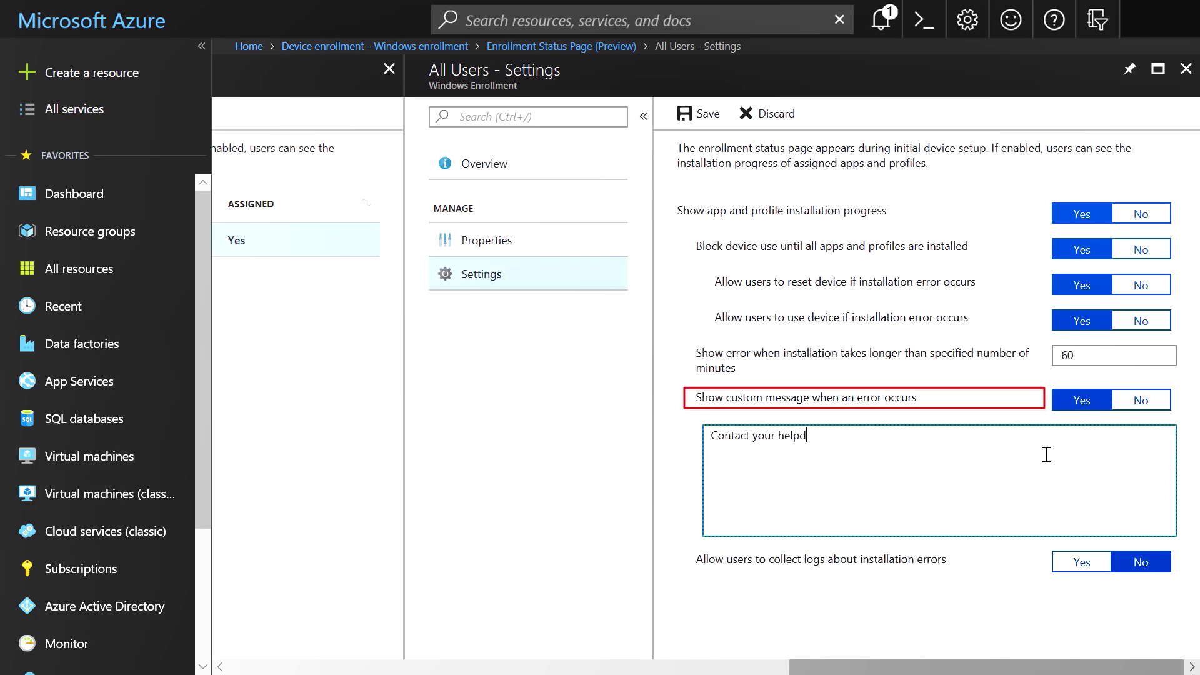
click(1078, 558)
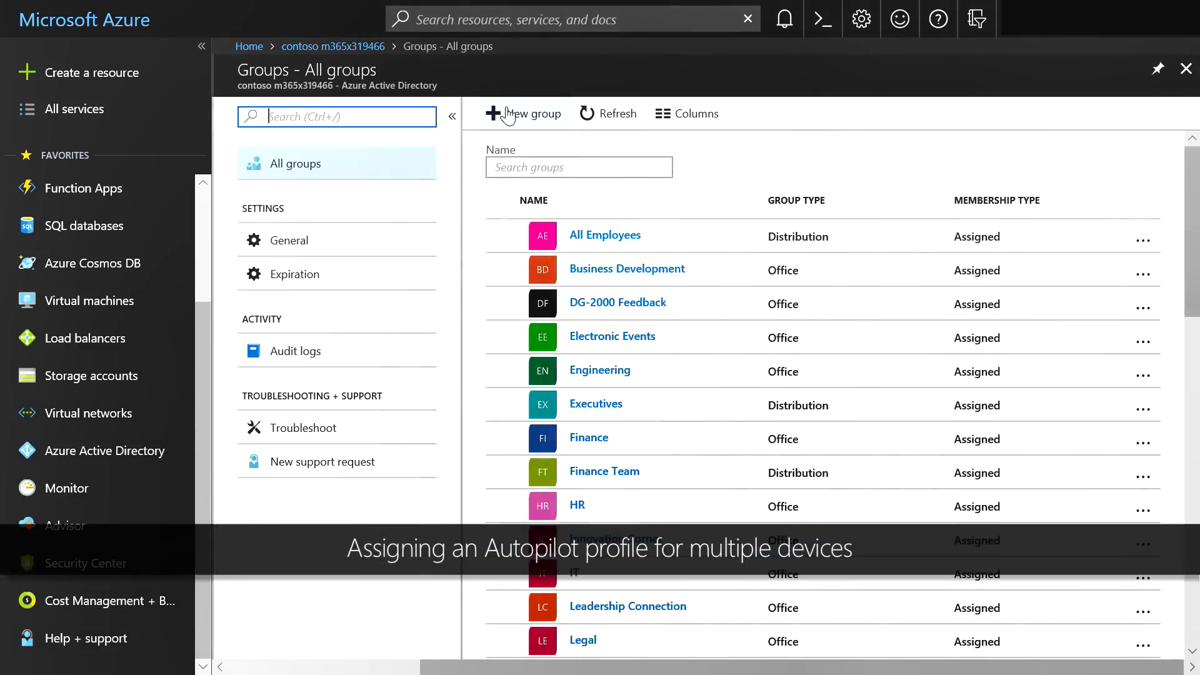
Start a new Security group named 'All Autopilot Devices' with Dynamic Device membership
click(508, 115)
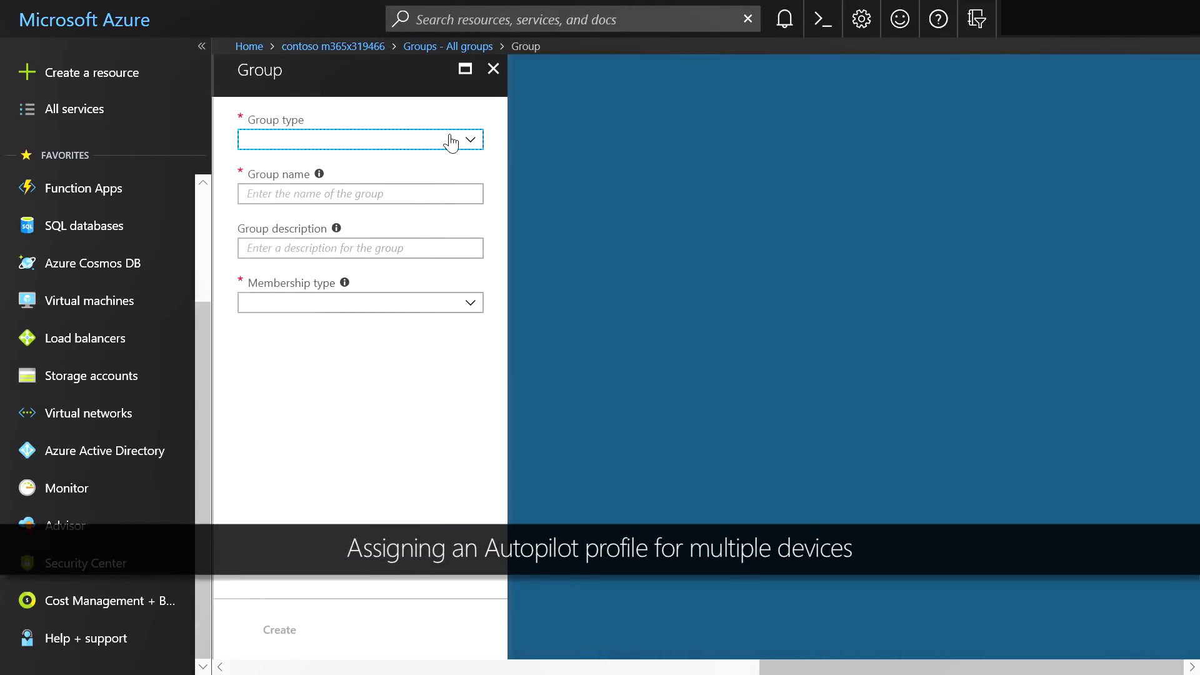
click(446, 140)
click(431, 165)
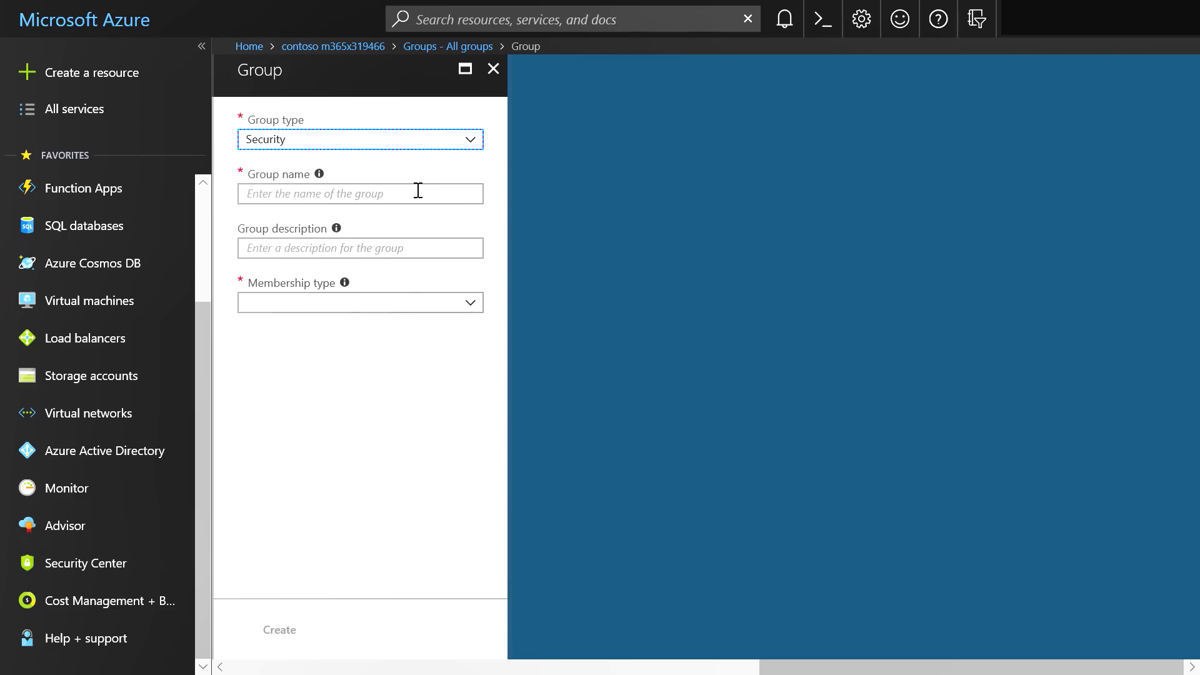
click(417, 192)
text(All Autopilot Devices)
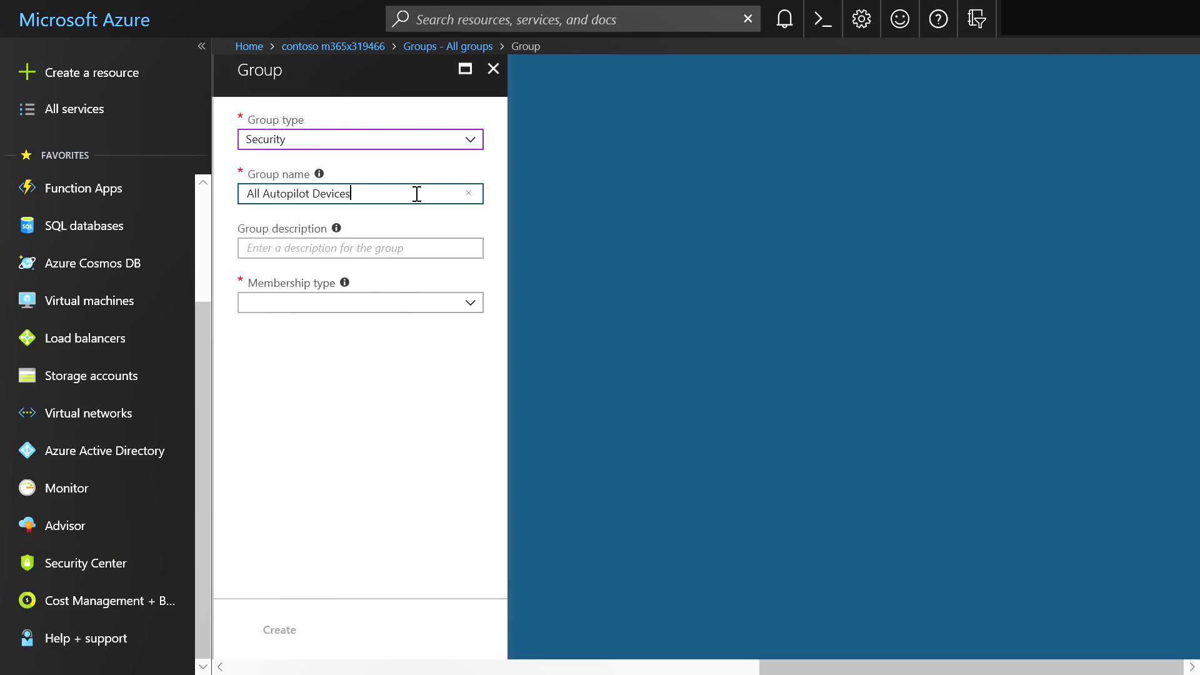
key(Tab)
key(Tab)
click(475, 309)
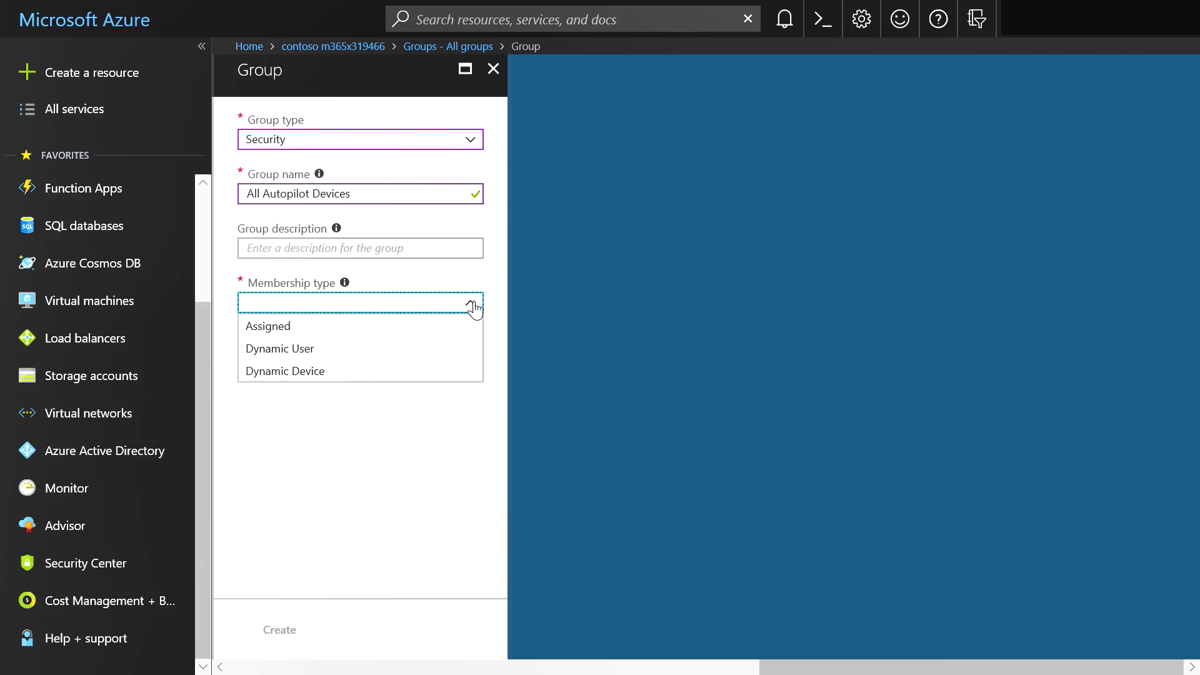
click(423, 373)
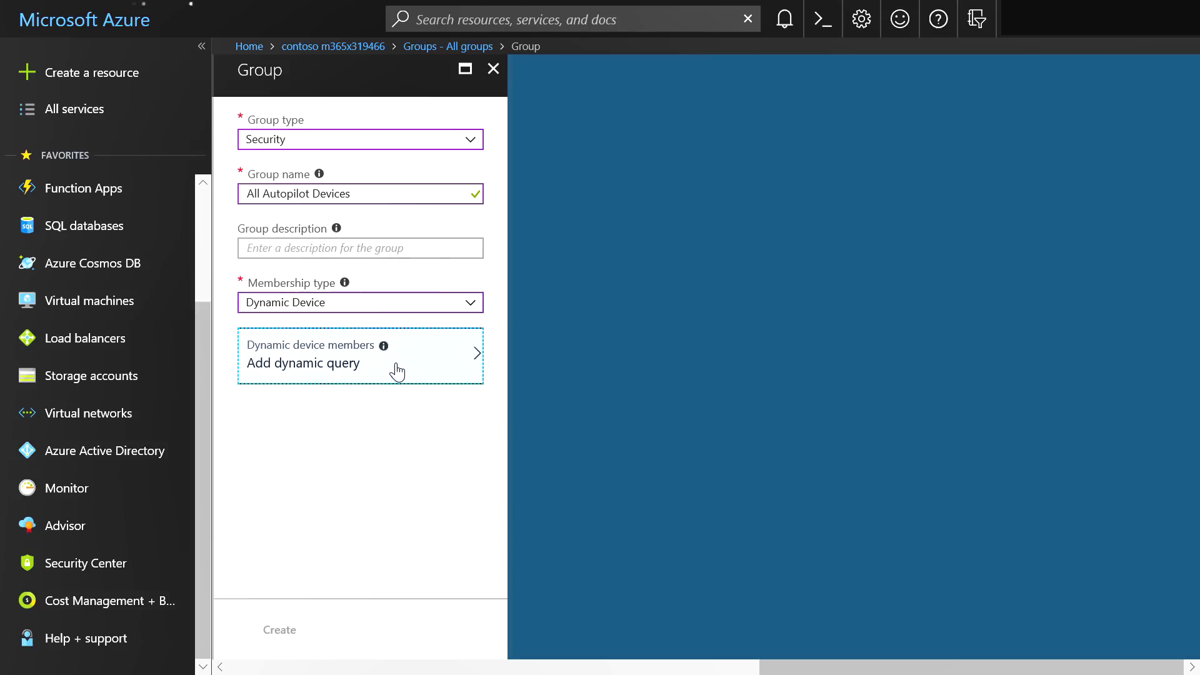
Add the advanced ZTDId contains rule as its dynamic query and create the group
click(395, 370)
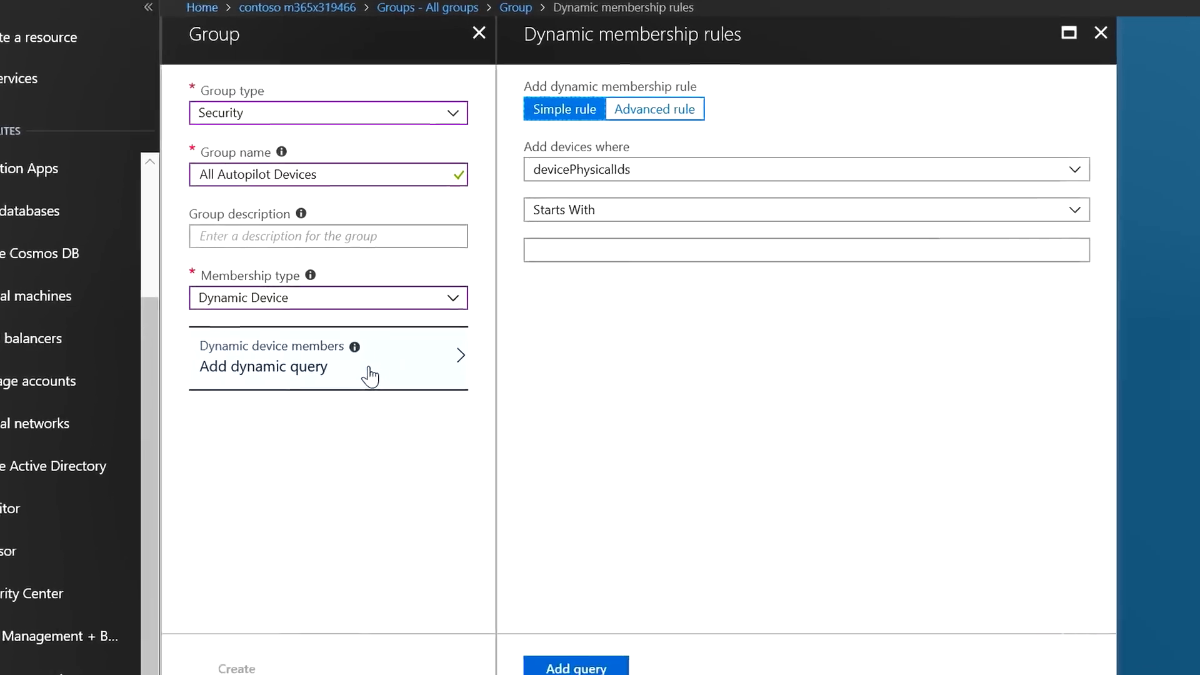
click(644, 139)
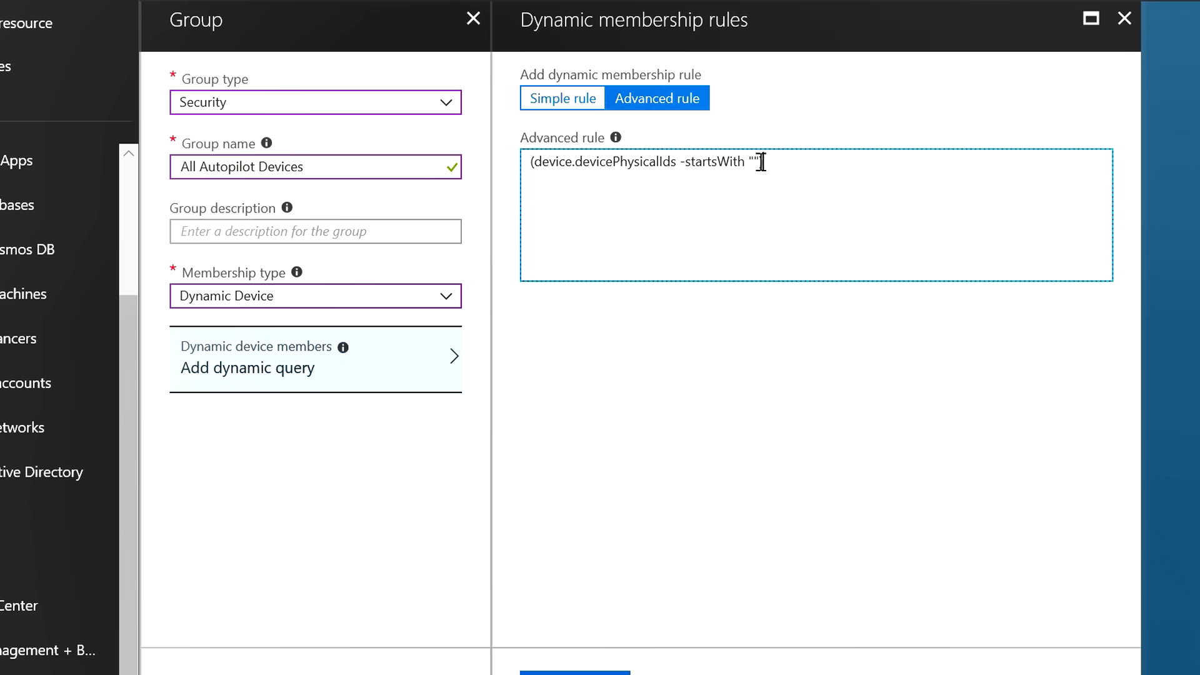
triple_click(761, 161)
text((device.devicePhysicalIDs -any _ -contains "[ZTDId]"))
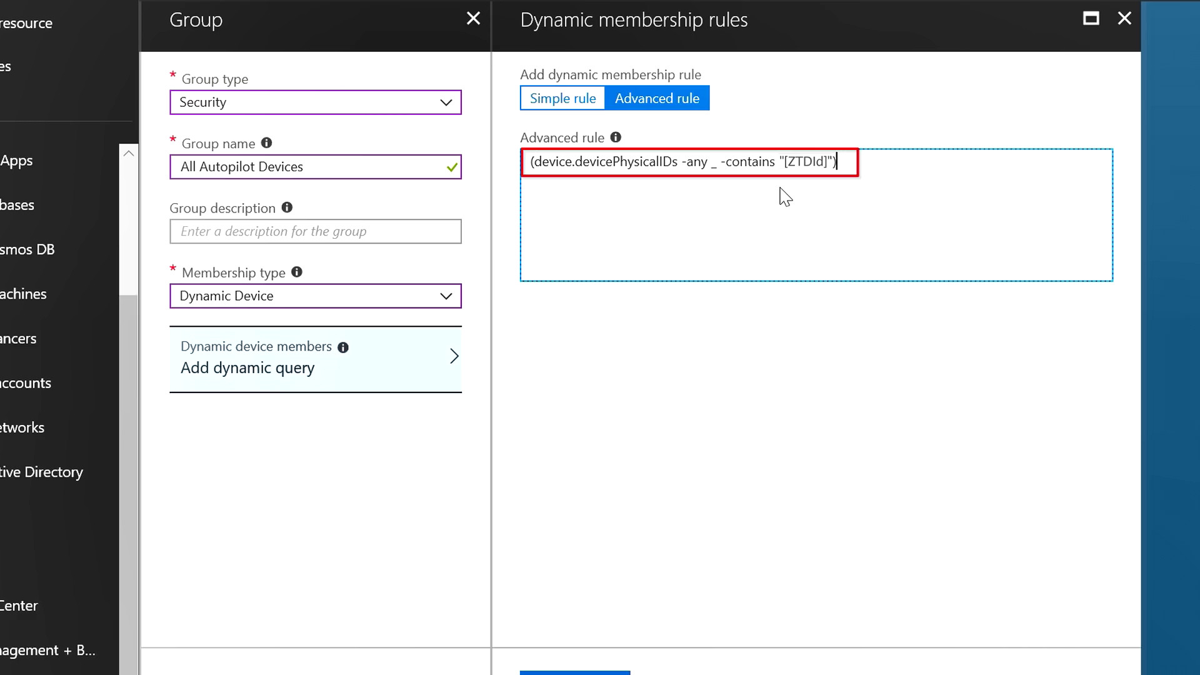
click(603, 672)
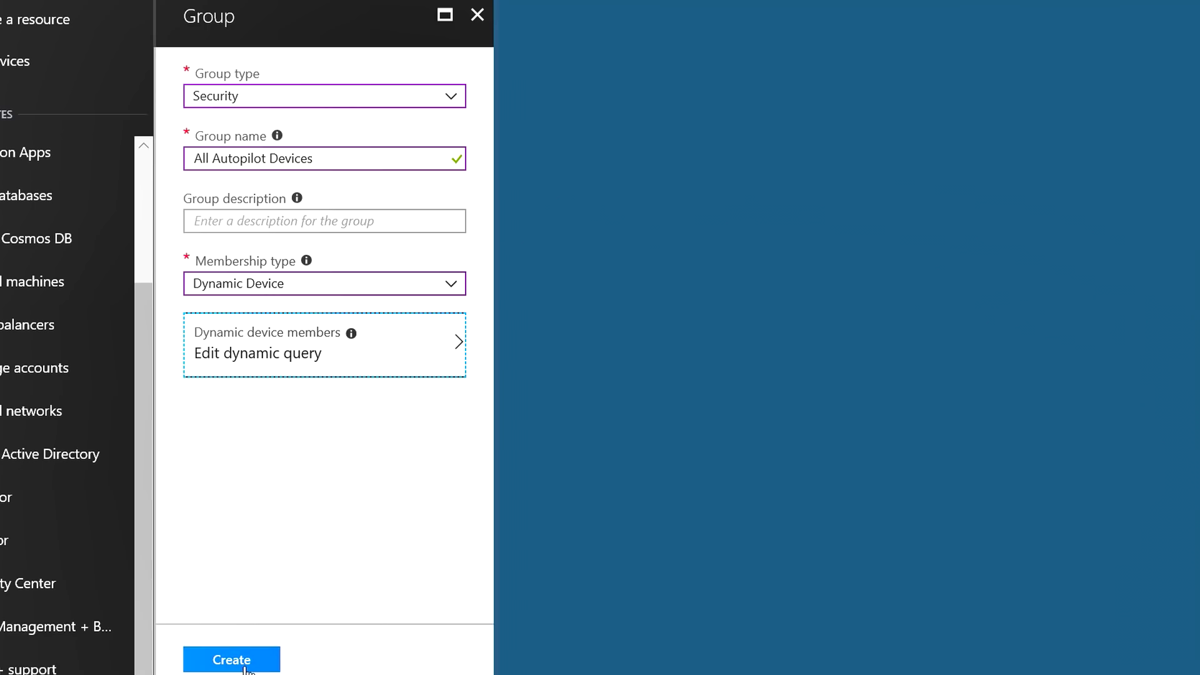
click(244, 665)
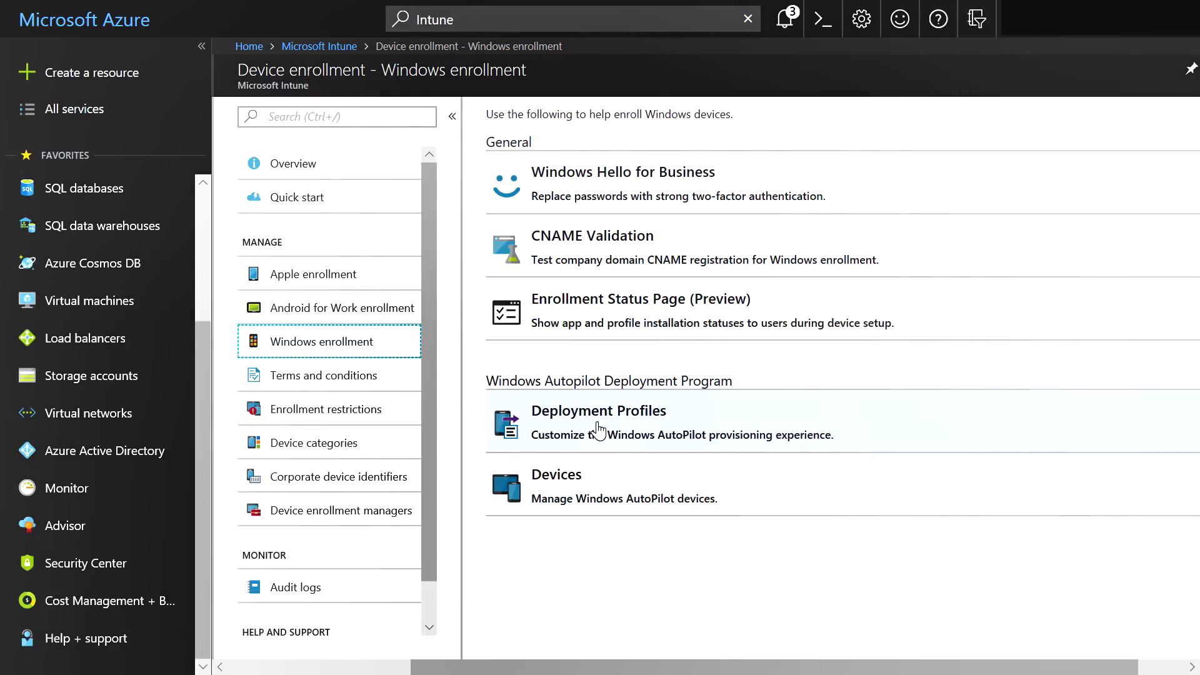
Open the assignments of the Admin AAD Autopilot deployment profile
click(600, 431)
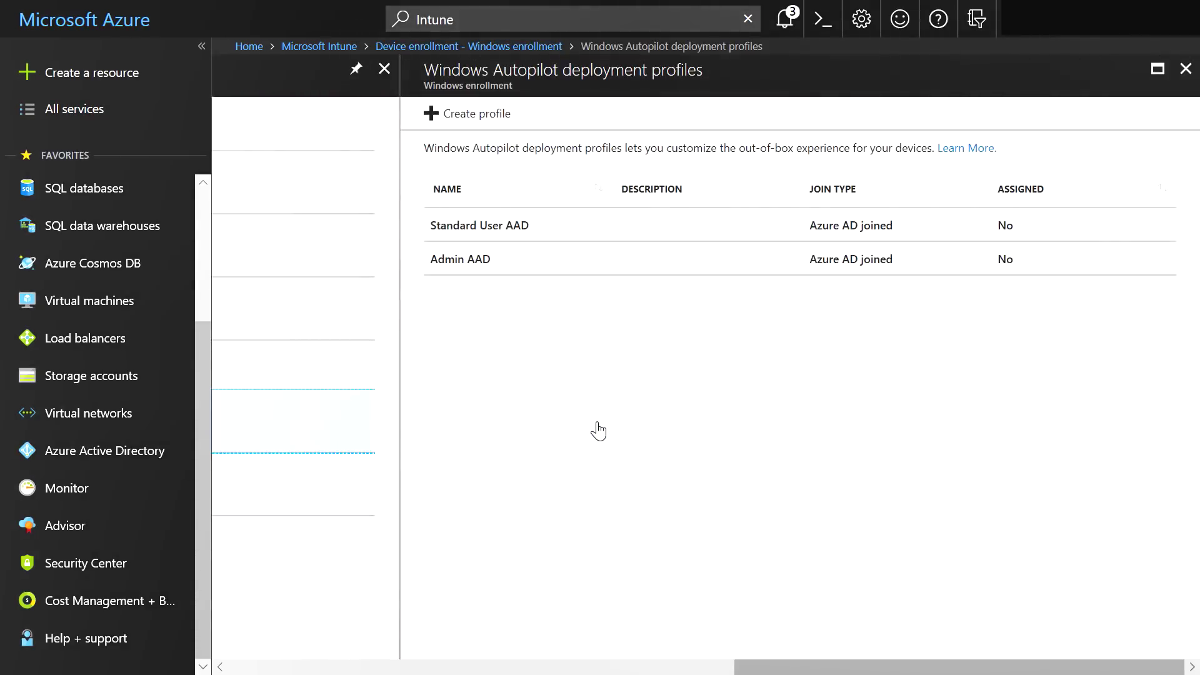
click(488, 267)
click(330, 342)
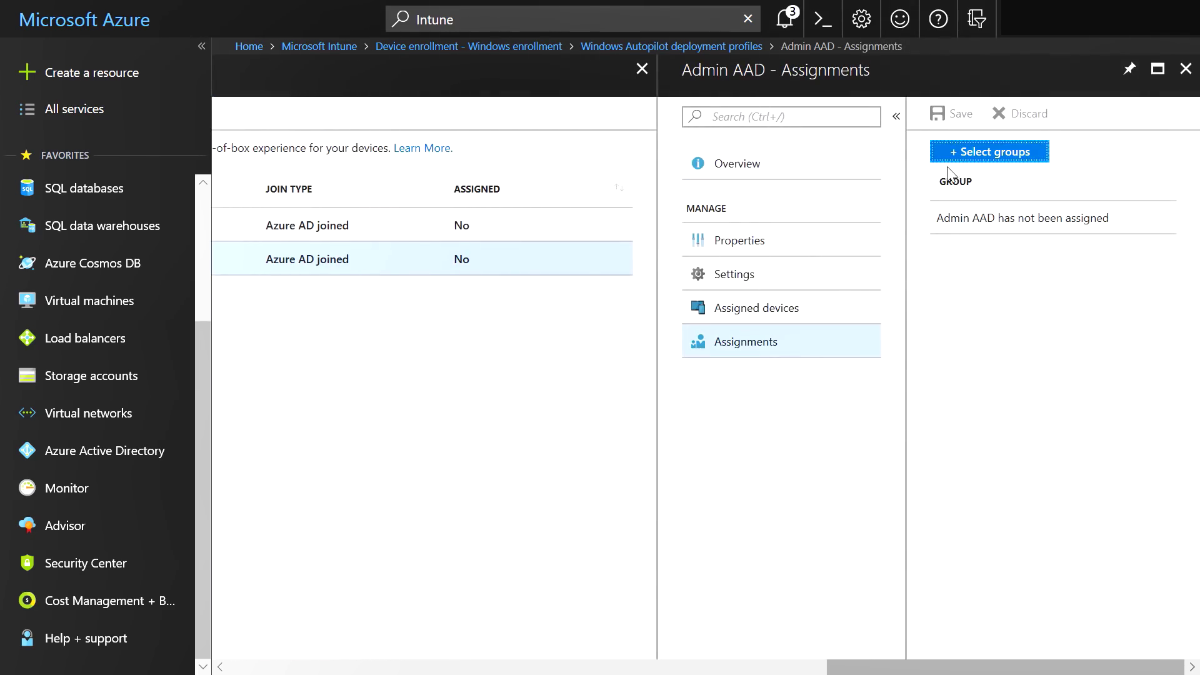
Search 'All', select the All Autopilot Devices group and save the assignment
click(969, 157)
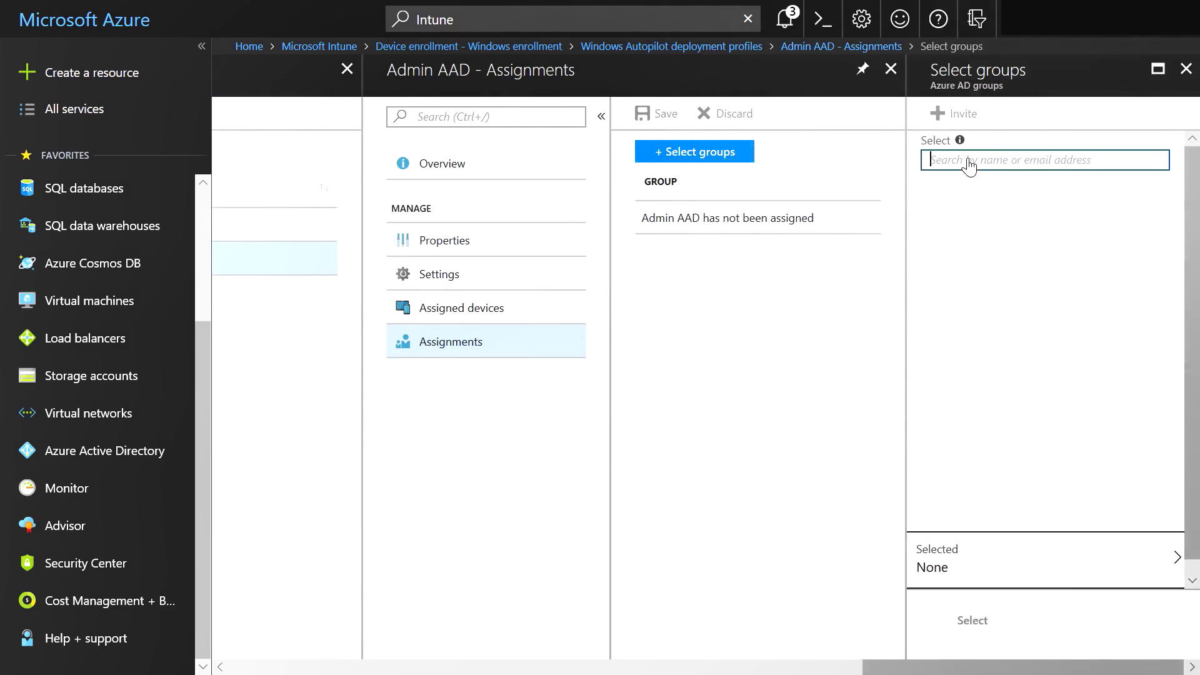
text(A)
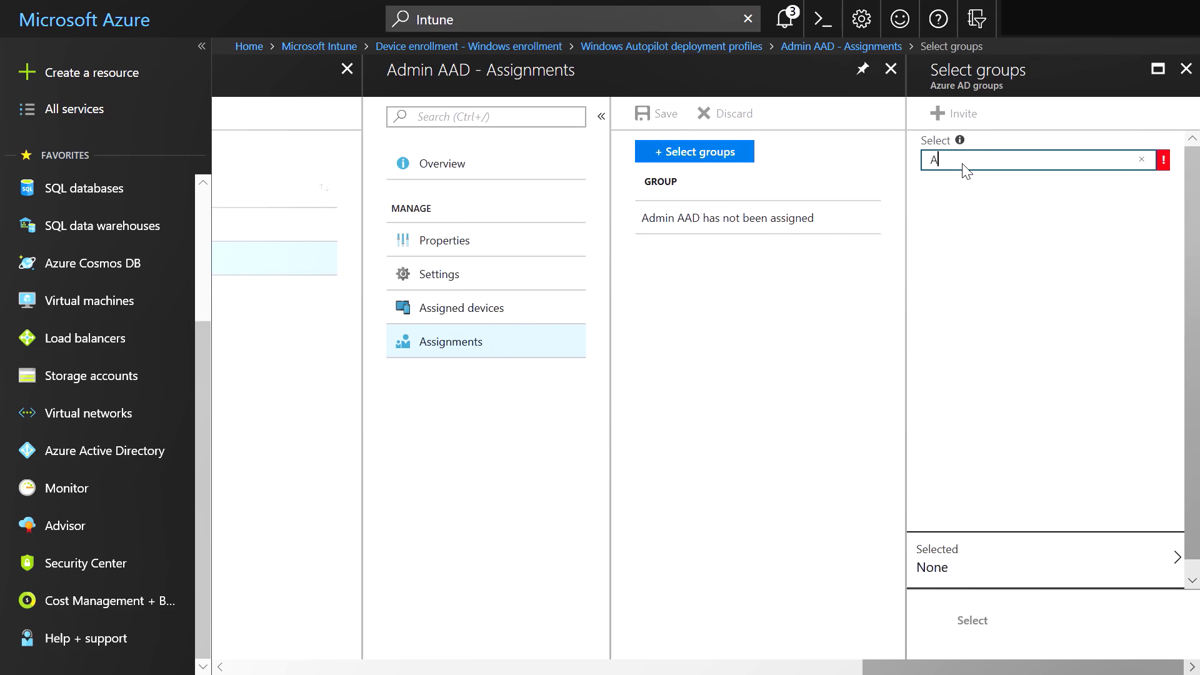
text(ll)
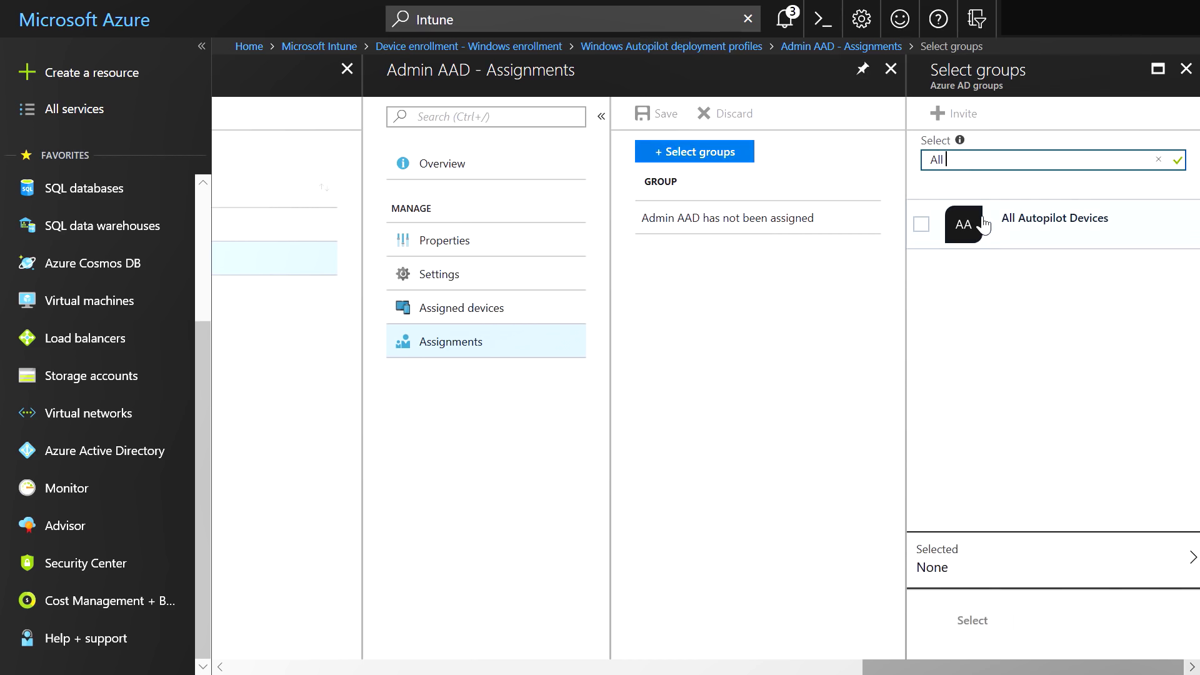
click(990, 244)
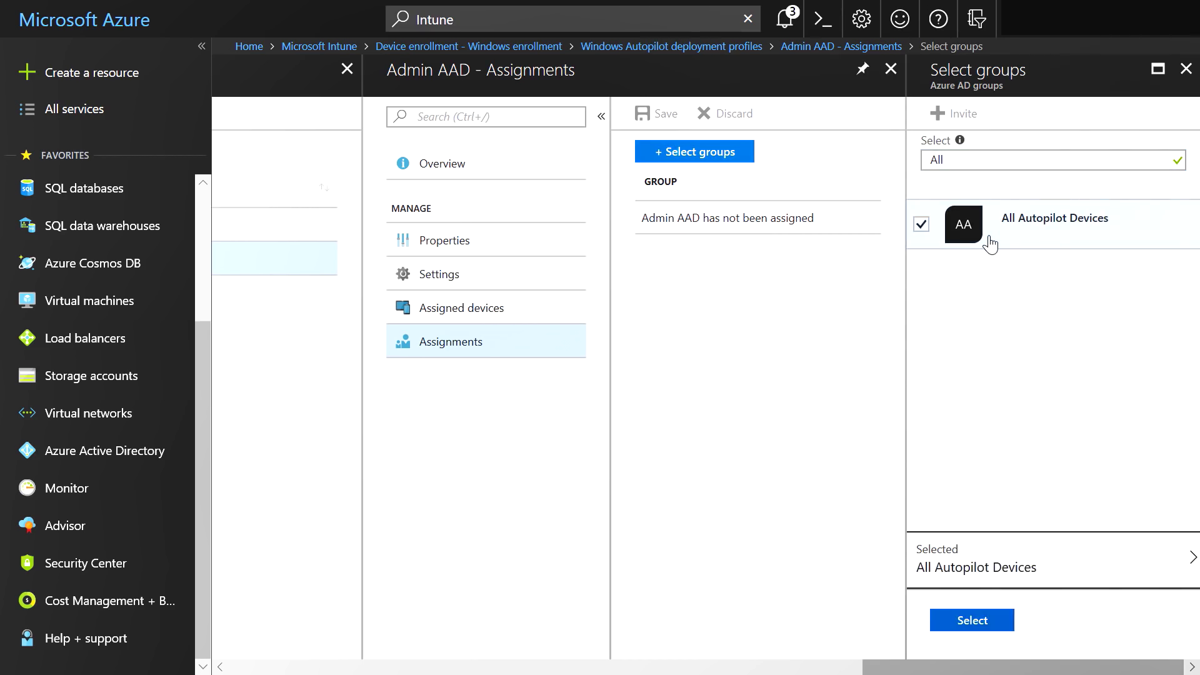
click(976, 627)
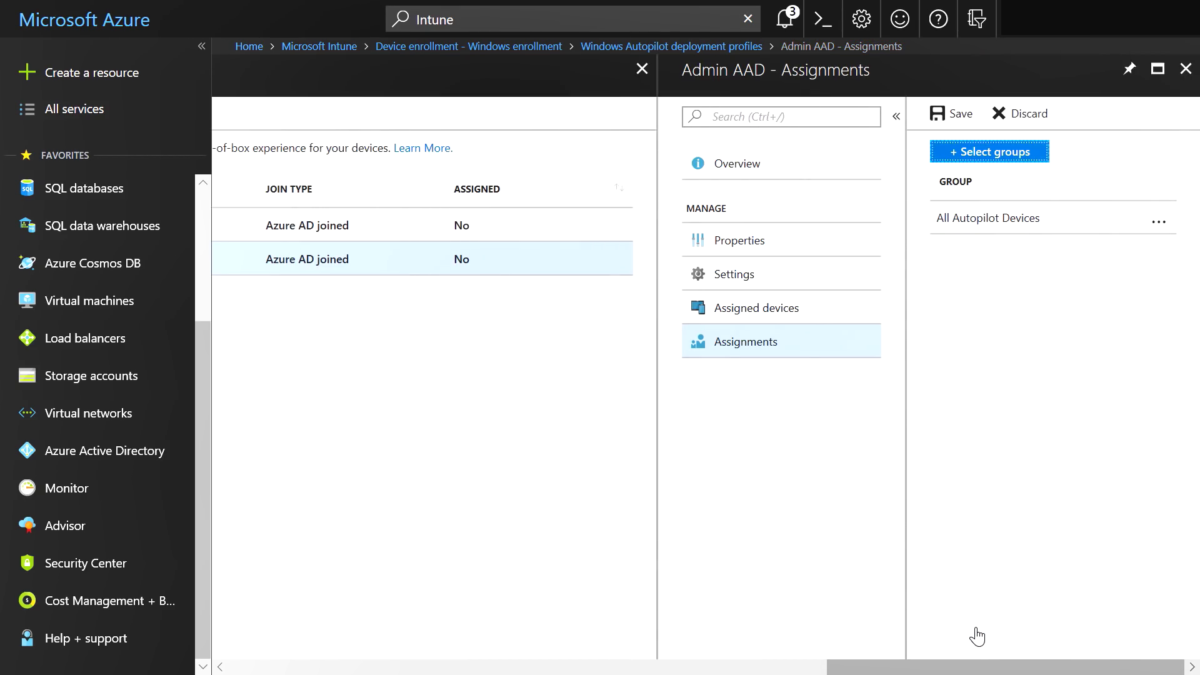
click(958, 132)
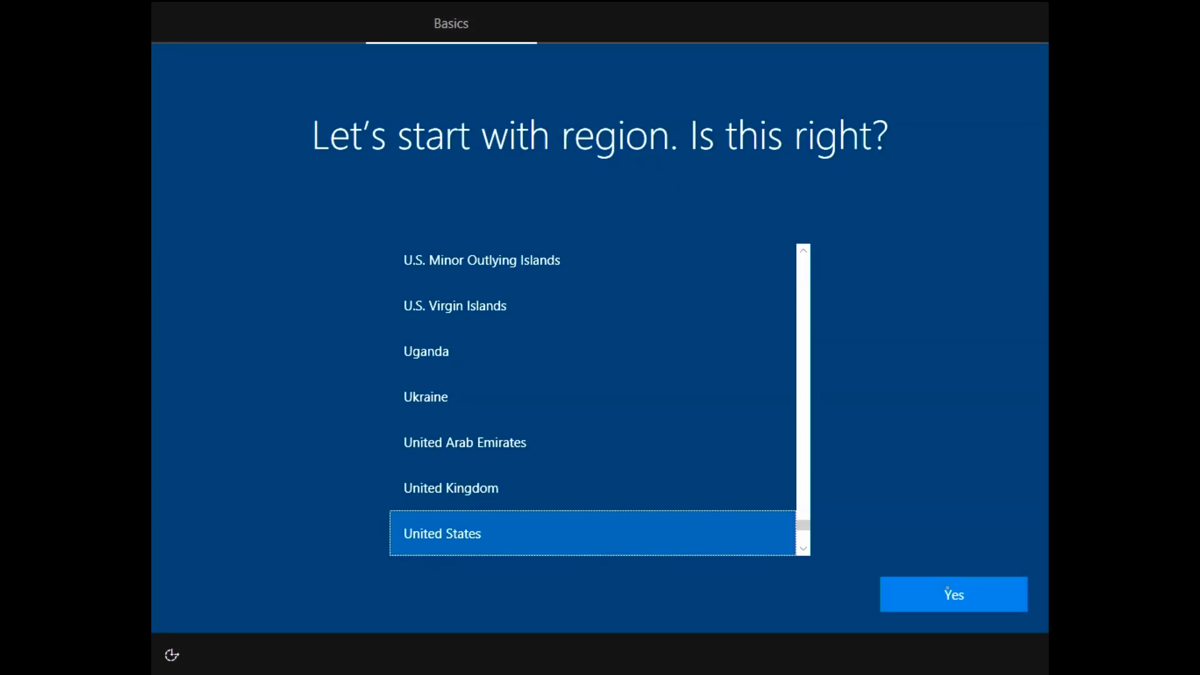
Confirm United States as the region with Yes
click(946, 589)
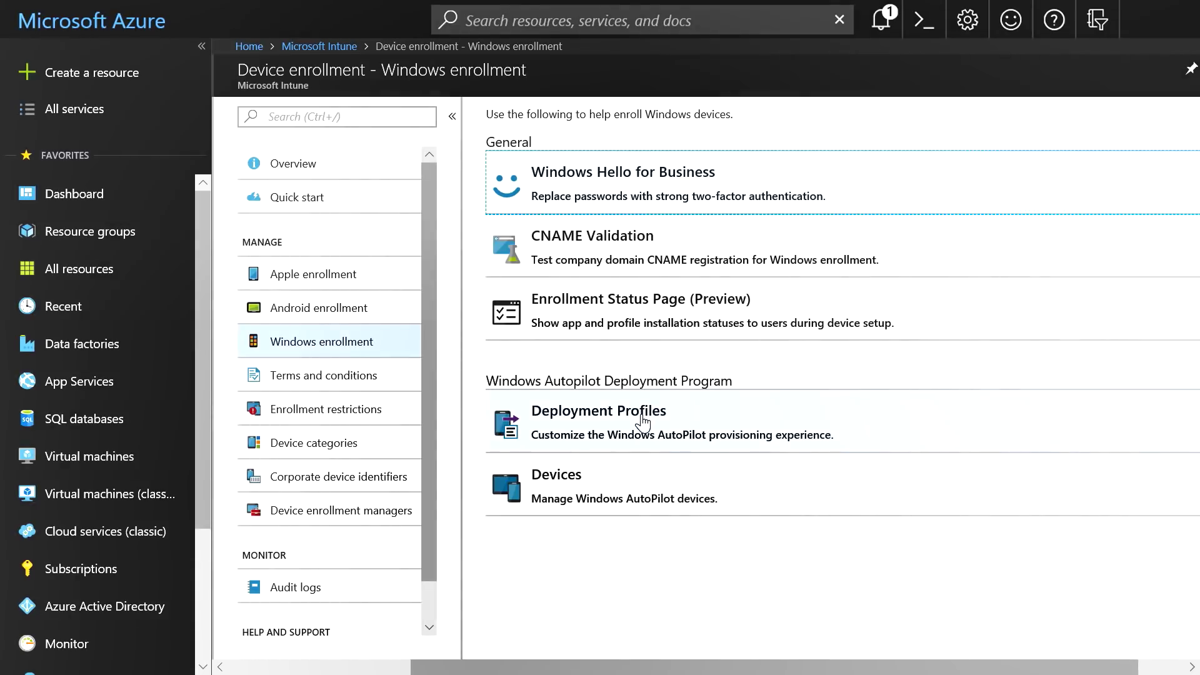
Create a deployment profile named 'Browser Kiosk' with Self-Deploying deployment mode
click(643, 423)
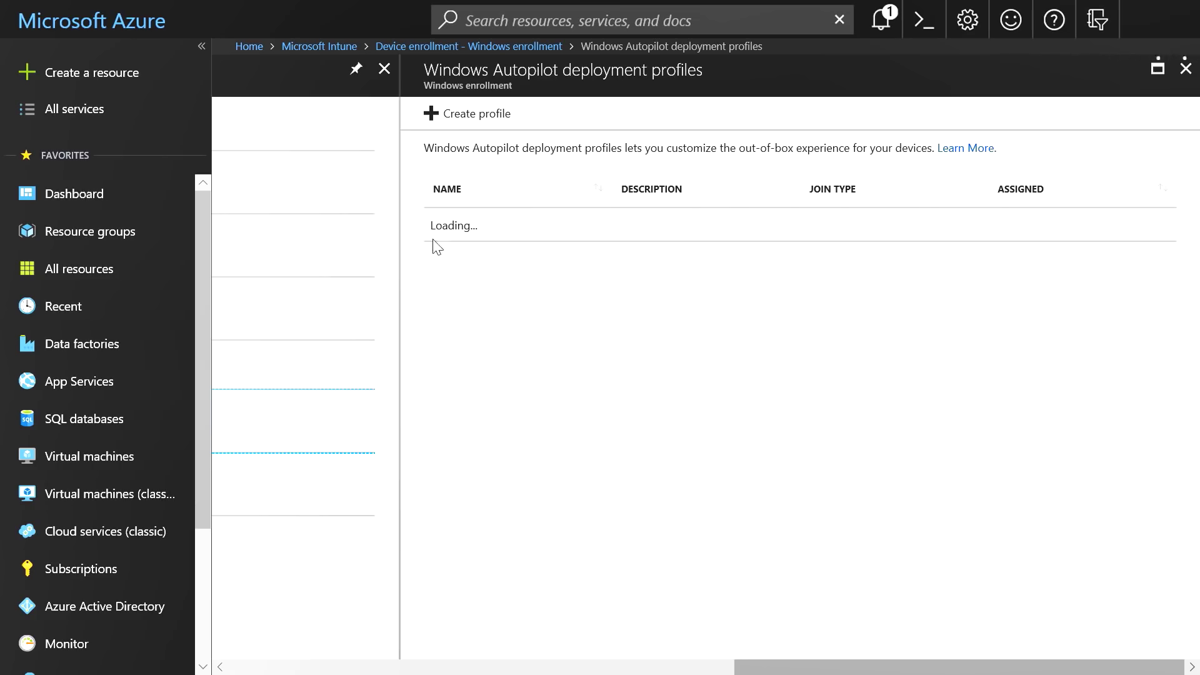
click(475, 115)
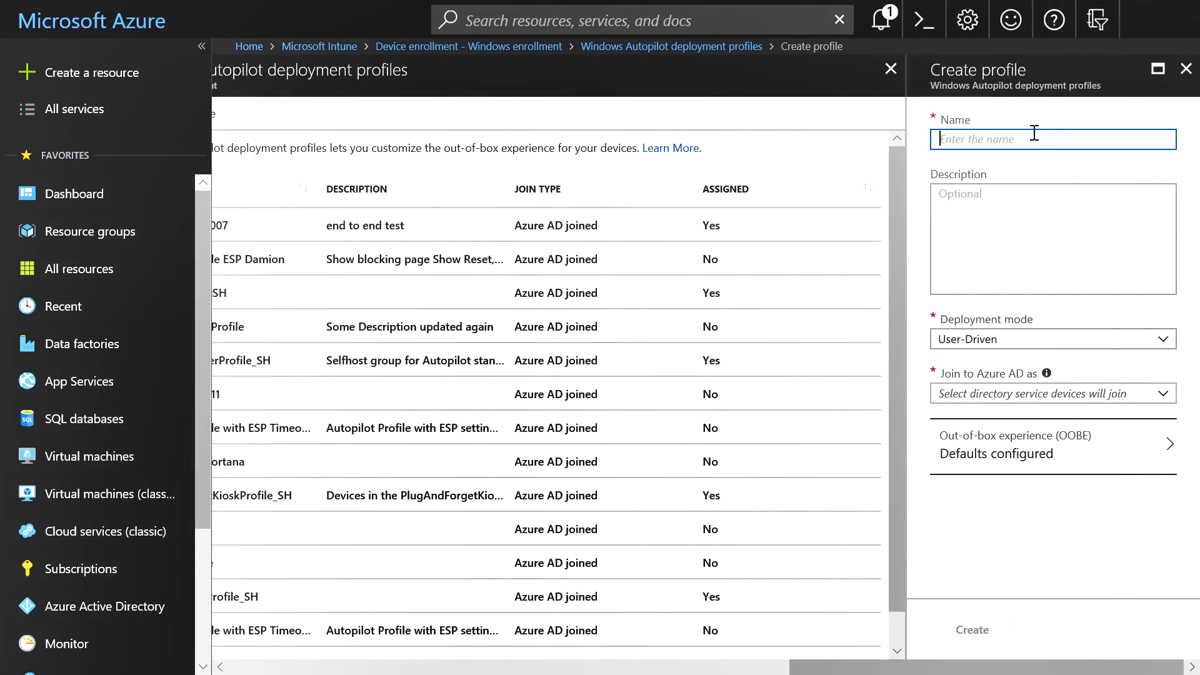
text(Browser Kiosk)
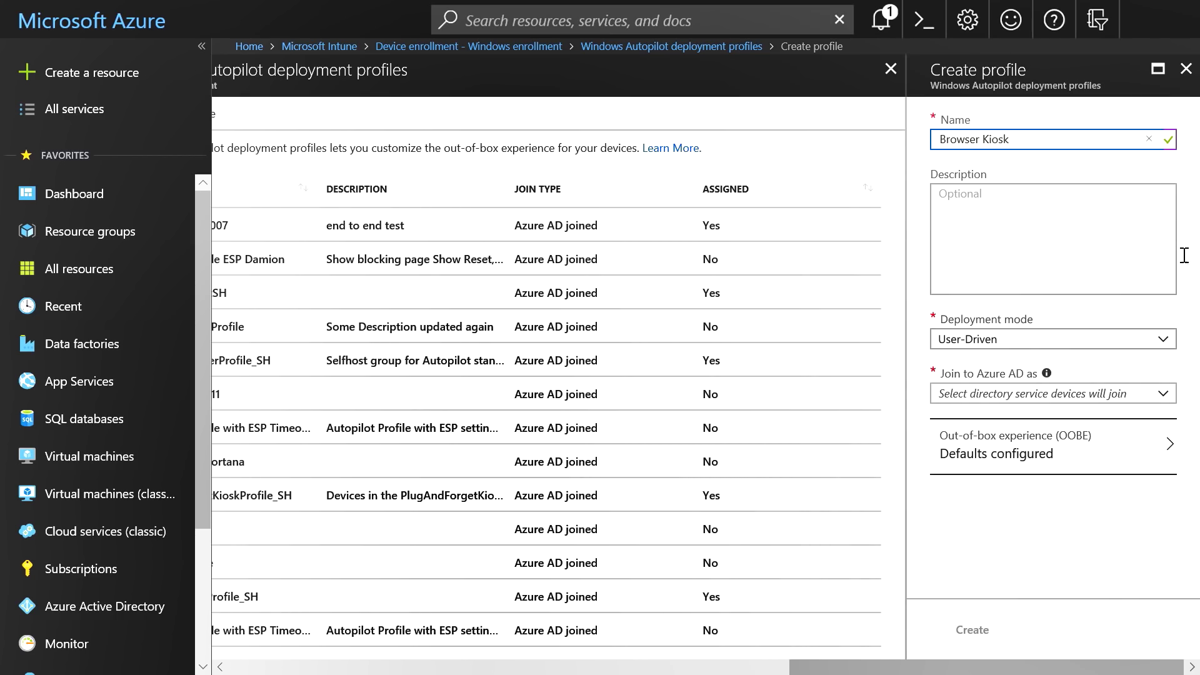
click(1166, 347)
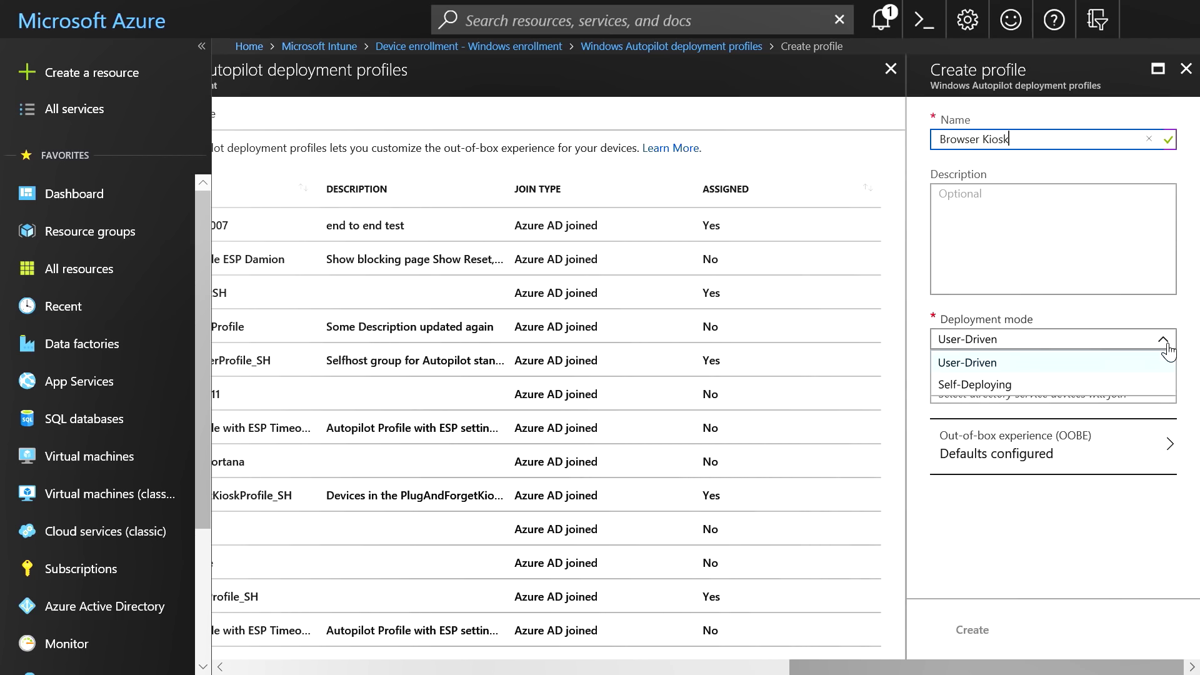
click(1164, 389)
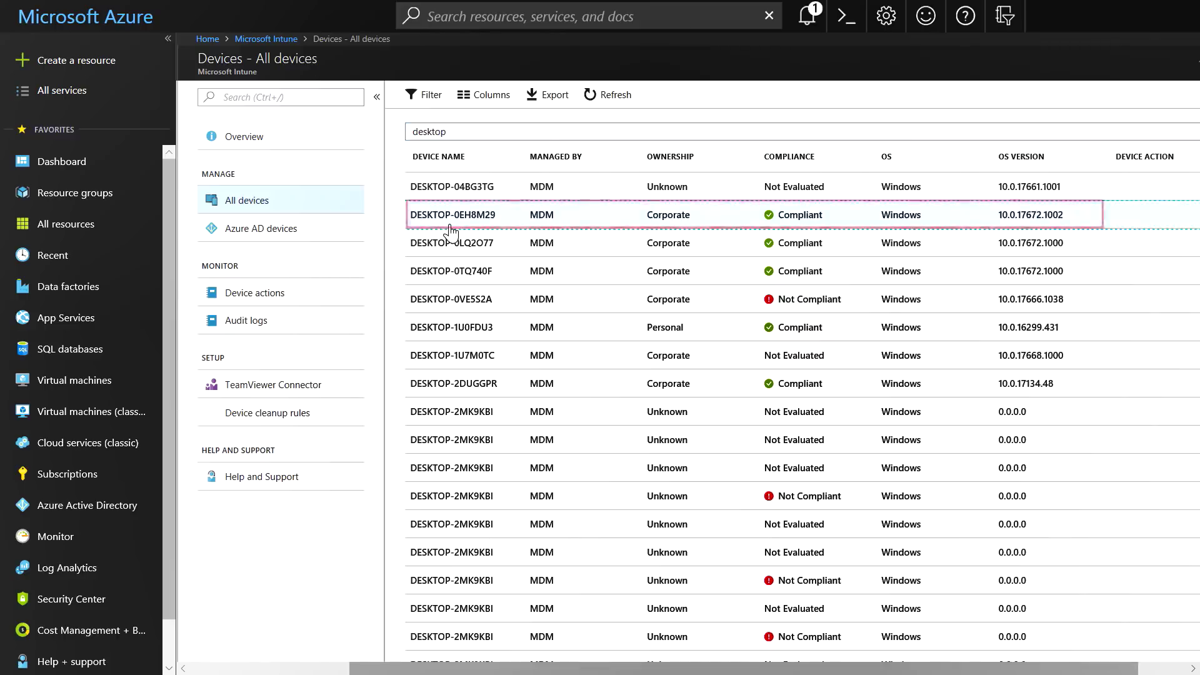
Issue AutoPilot Reset (preview) on DESKTOP-0EH8M29 from its More actions and confirm with Yes
click(450, 229)
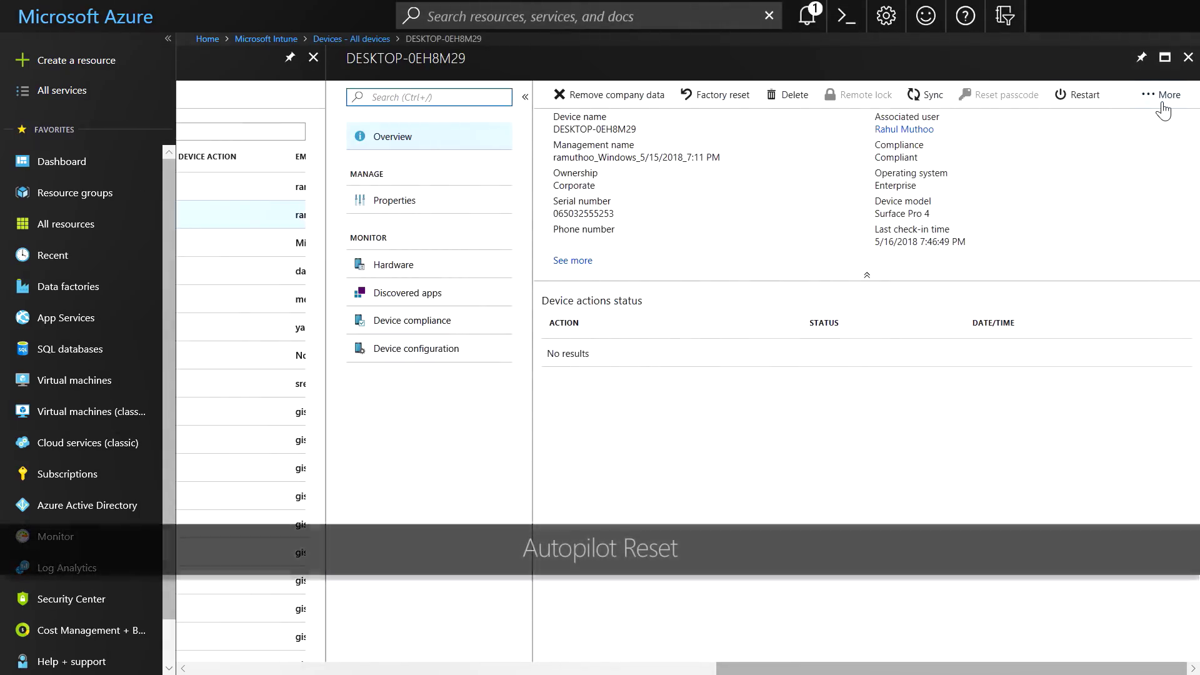
click(1162, 100)
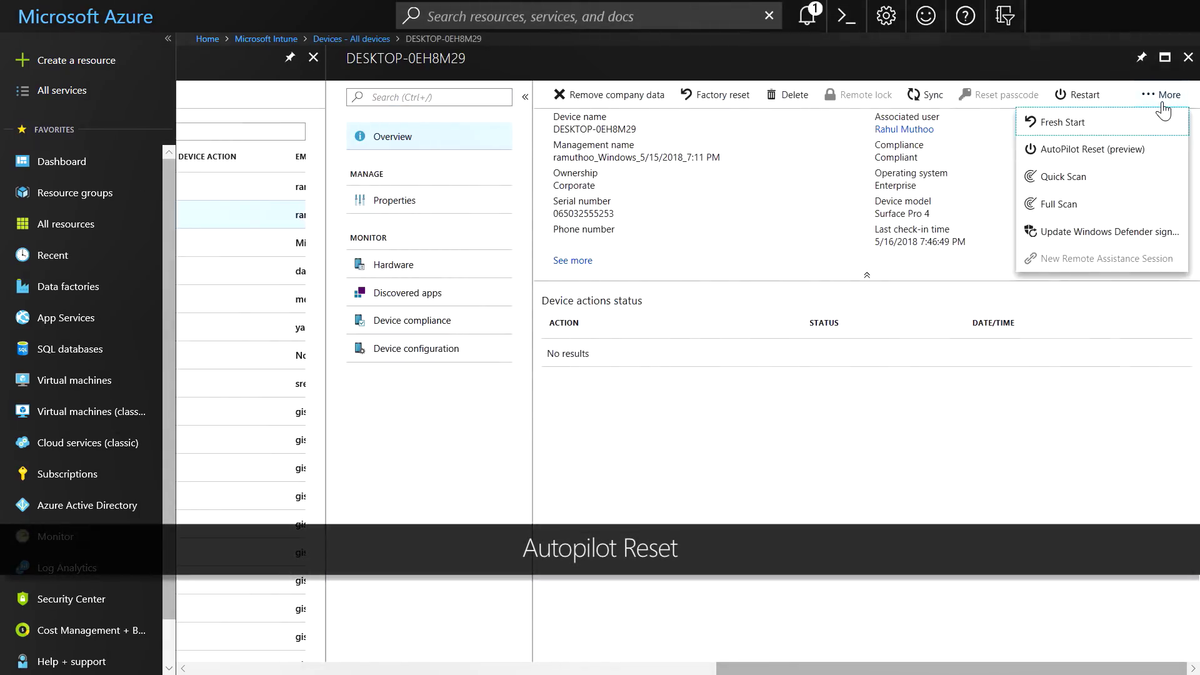
click(1112, 151)
click(585, 232)
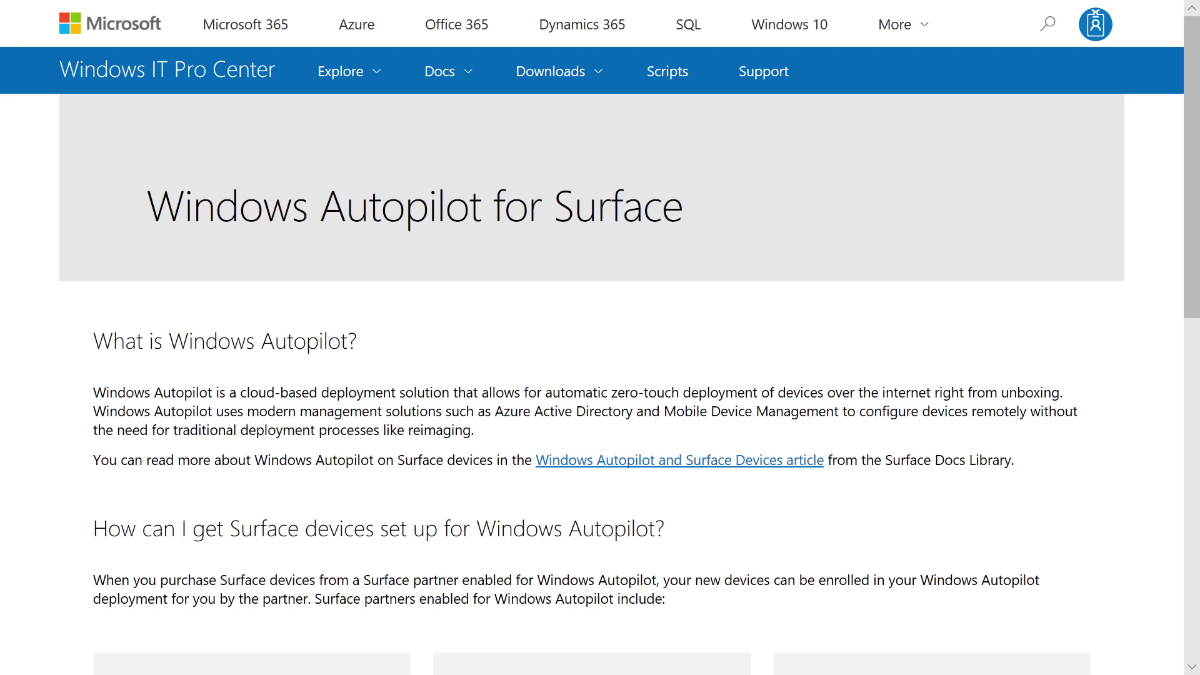
Scroll down to the Windows Insider Program's Features, Preview and Community cards
scroll(601, 337, down, 4)
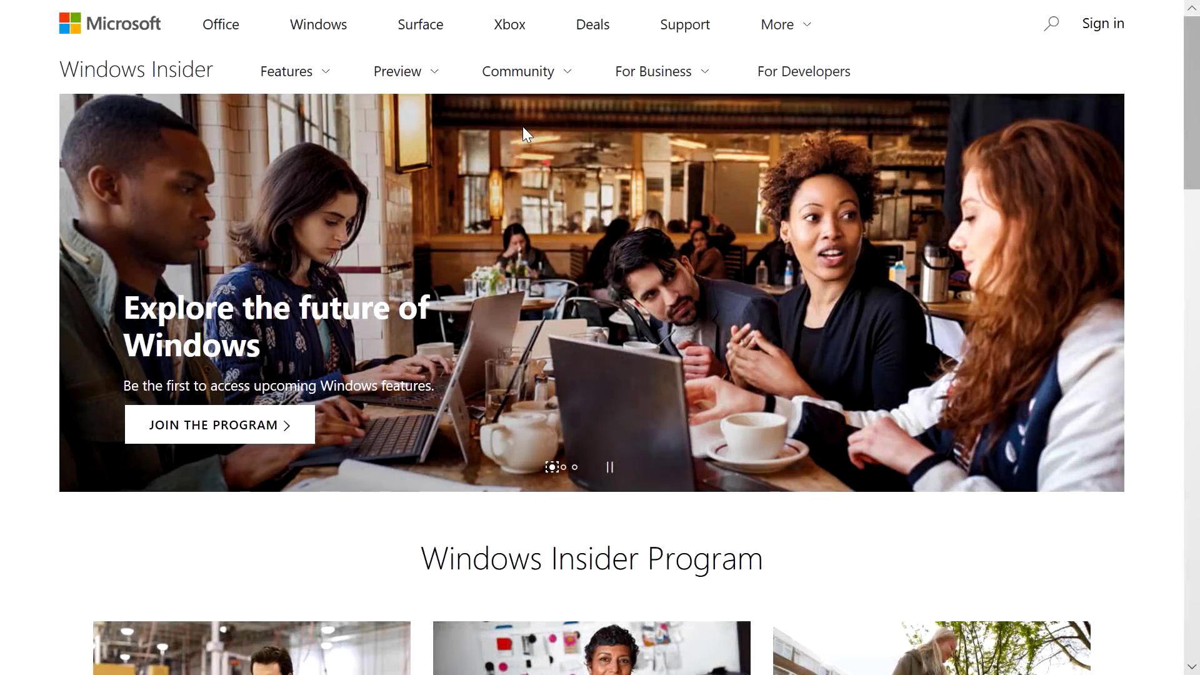
scroll(523, 126, down, 8)
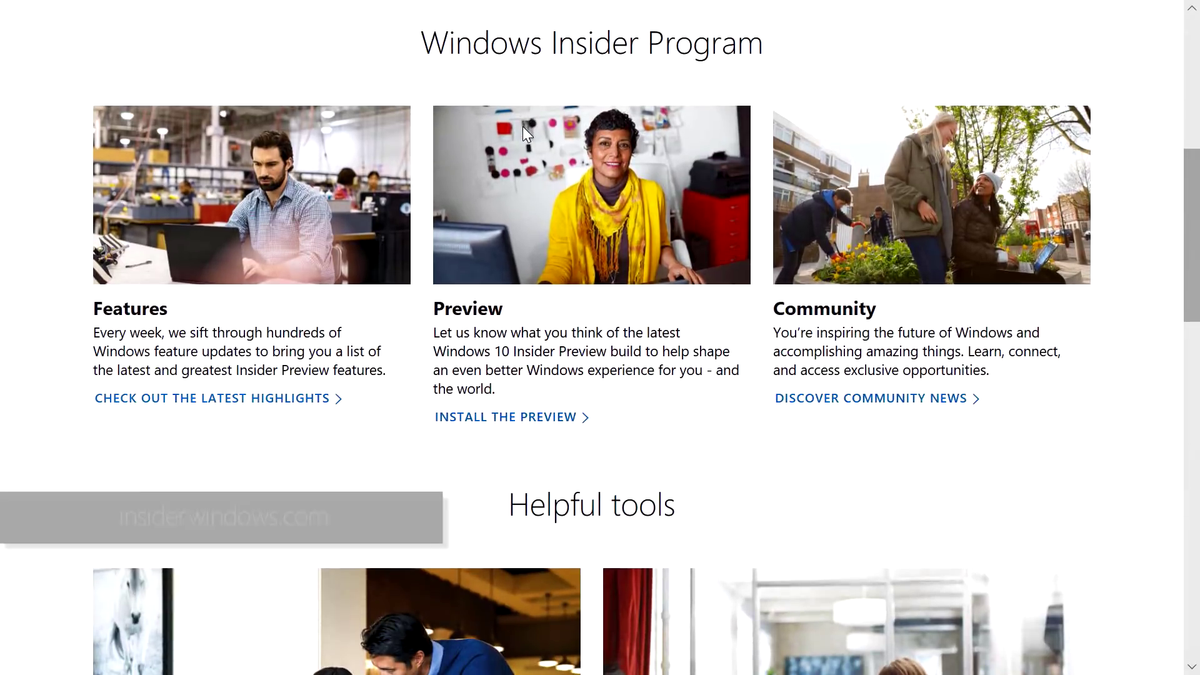